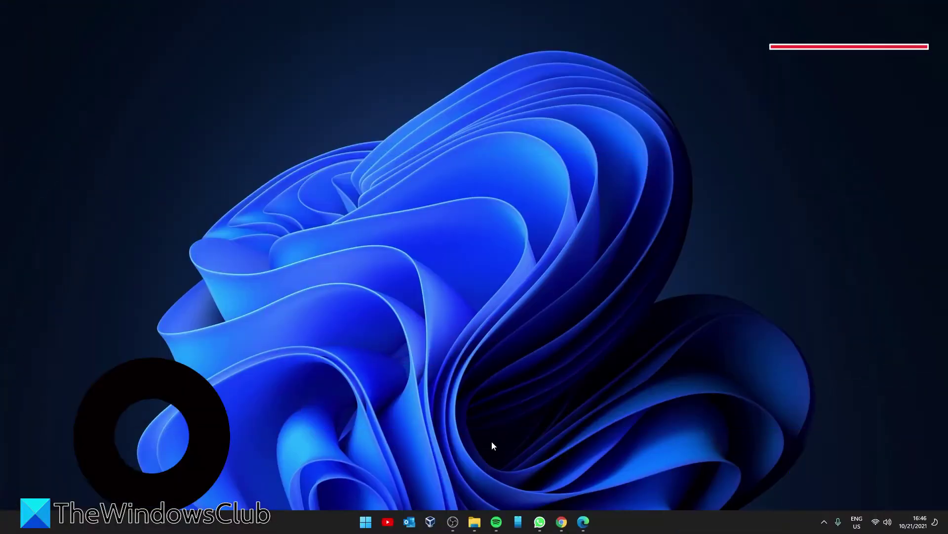
- Open File Explorer, go to Documents, then select and right-click file (976)
{"action": "left_click", "coordinate": [474, 521]}
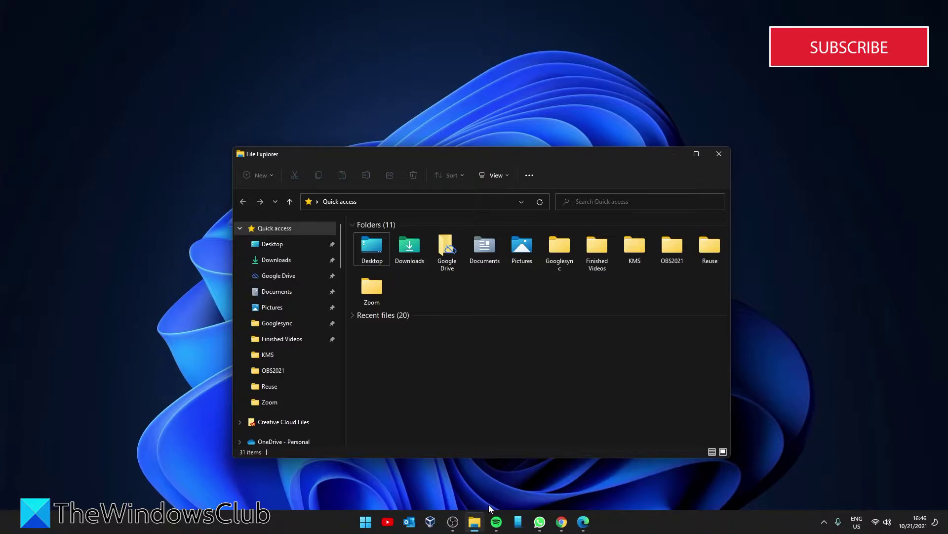
{"action": "left_click", "coordinate": [294, 291]}
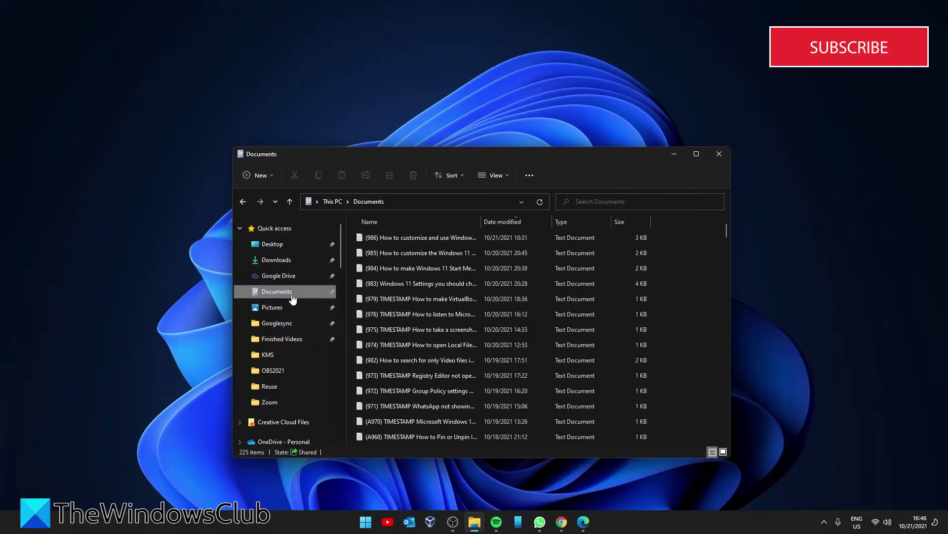
{"action": "left_click", "coordinate": [428, 318]}
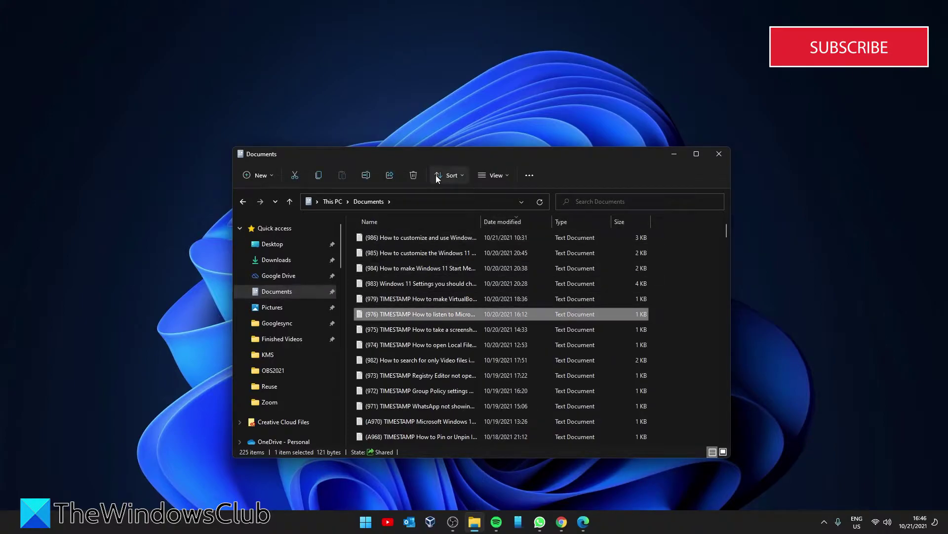
{"action": "right_click", "coordinate": [419, 317]}
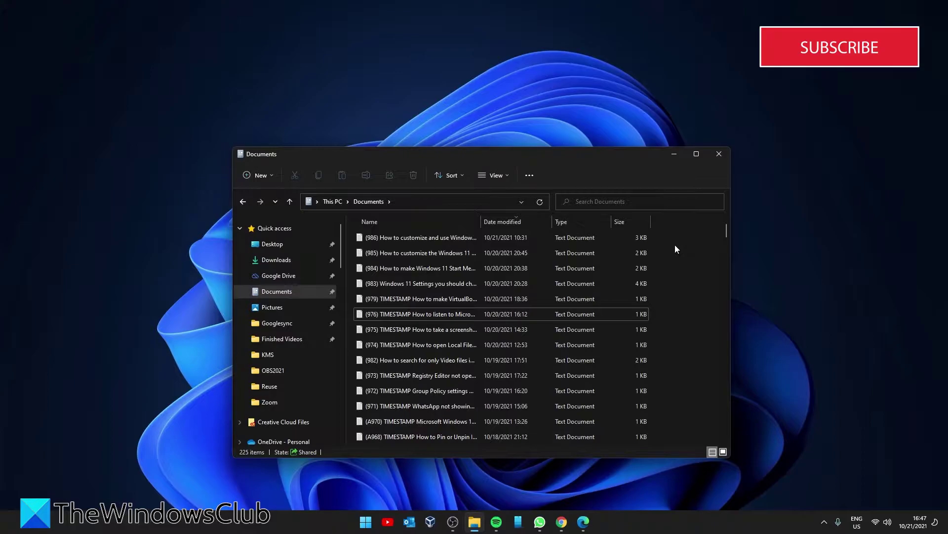
- Switch the Documents view through Extra large, Large, Medium and Small icons, then List
{"action": "left_click", "coordinate": [506, 174]}
{"action": "left_click", "coordinate": [507, 199]}
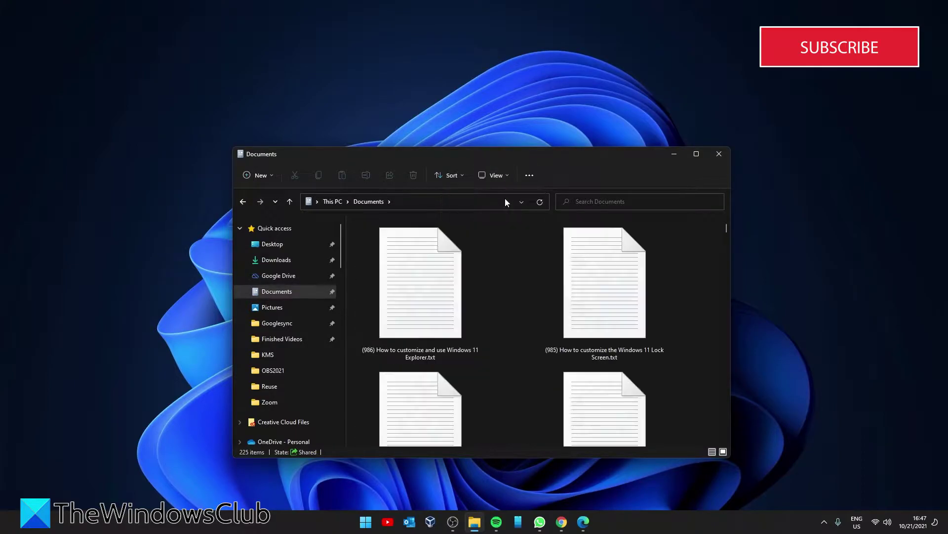
{"action": "left_click", "coordinate": [509, 174]}
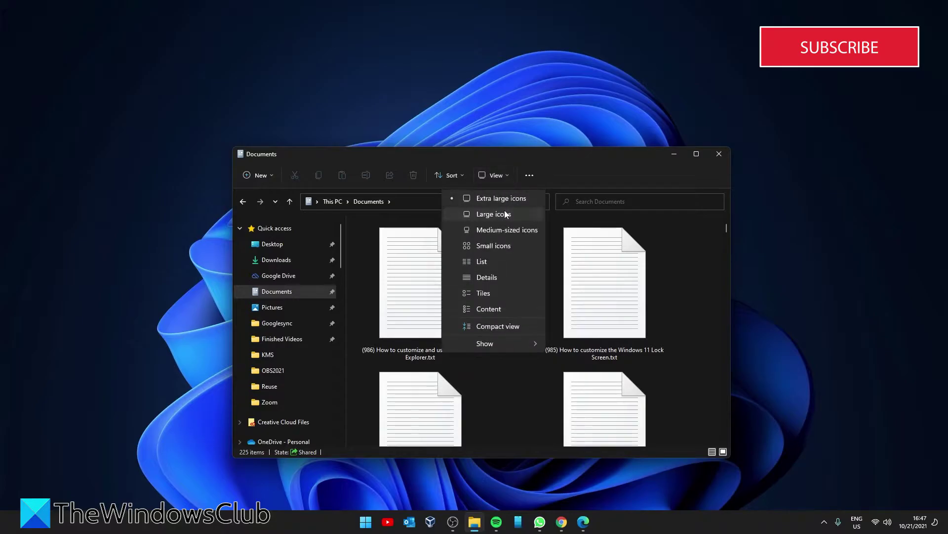
{"action": "left_click", "coordinate": [505, 208]}
{"action": "left_click", "coordinate": [506, 178]}
{"action": "left_click", "coordinate": [502, 223]}
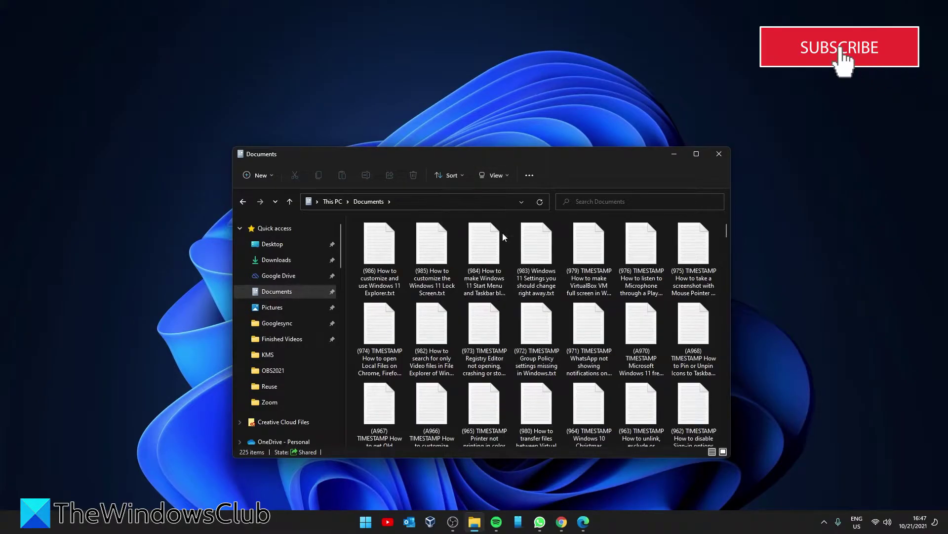
{"action": "left_click", "coordinate": [500, 177]}
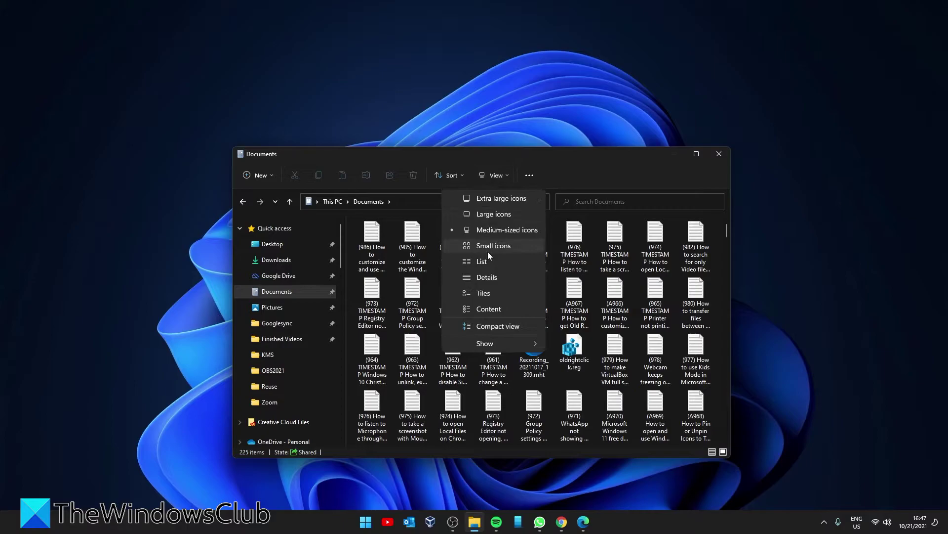
{"action": "left_click", "coordinate": [488, 247]}
{"action": "left_click", "coordinate": [506, 178]}
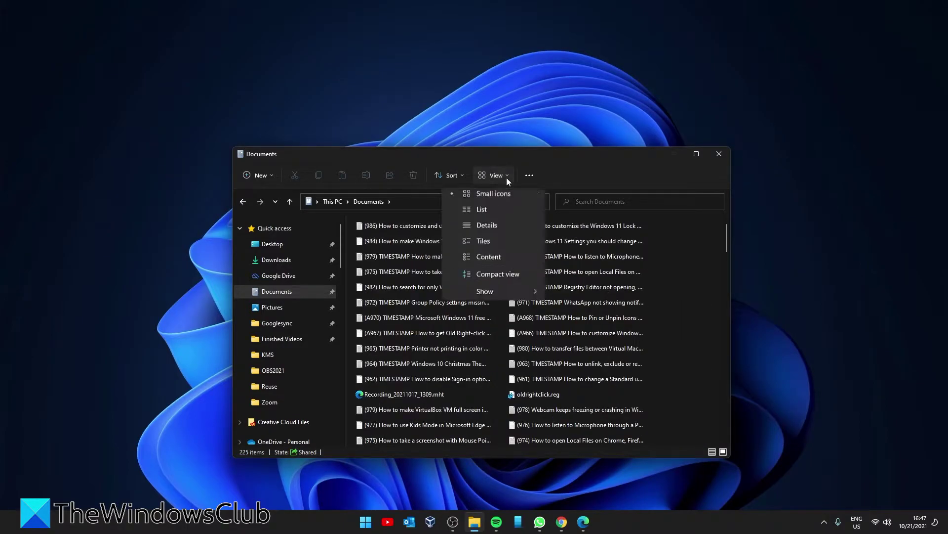
{"action": "left_click", "coordinate": [497, 265]}
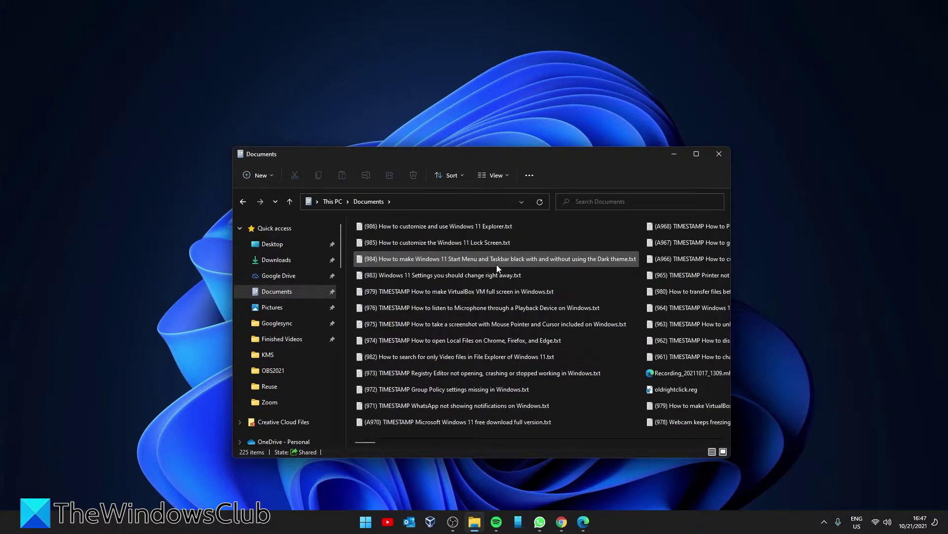
- Try Details, Tiles and Content layouts, enable Compact view, and return to Details
{"action": "left_click", "coordinate": [497, 175]}
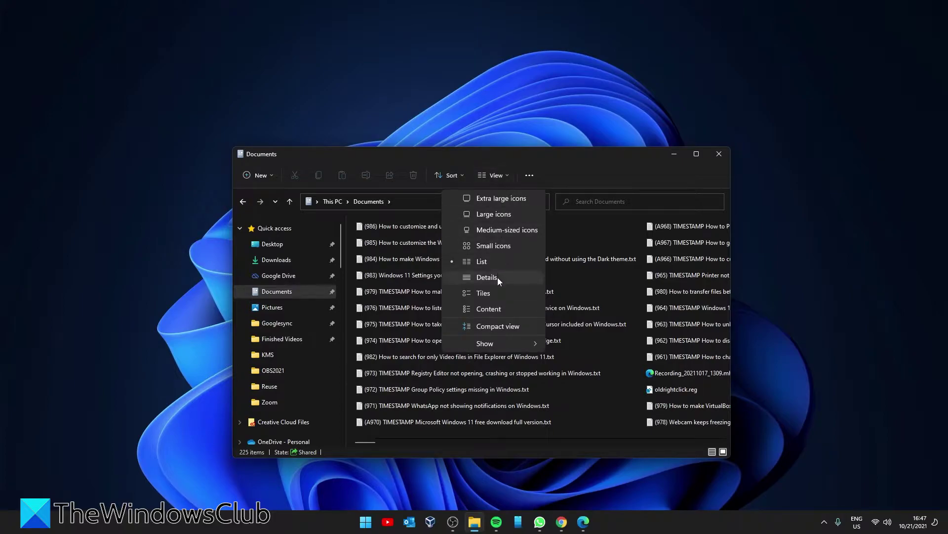
{"action": "left_click", "coordinate": [497, 277]}
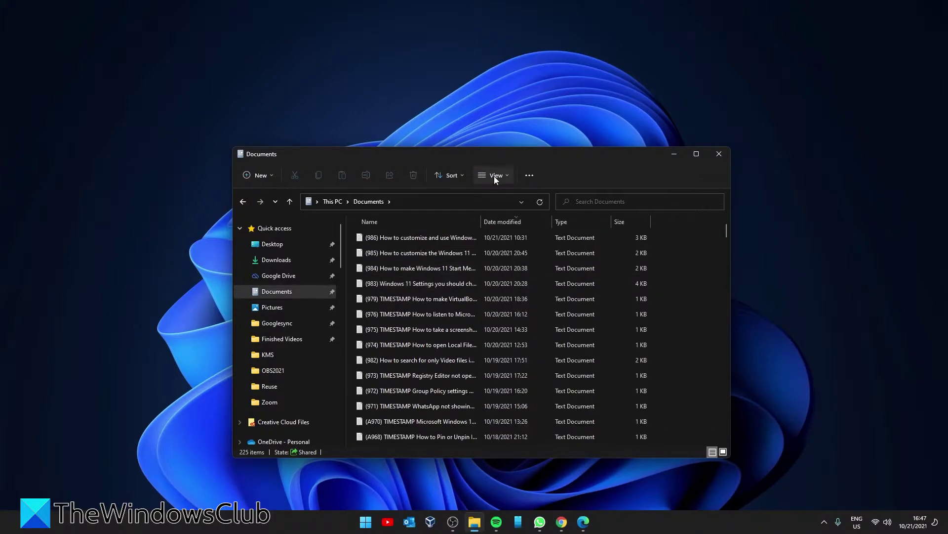
{"action": "left_click", "coordinate": [497, 177]}
{"action": "left_click", "coordinate": [493, 294]}
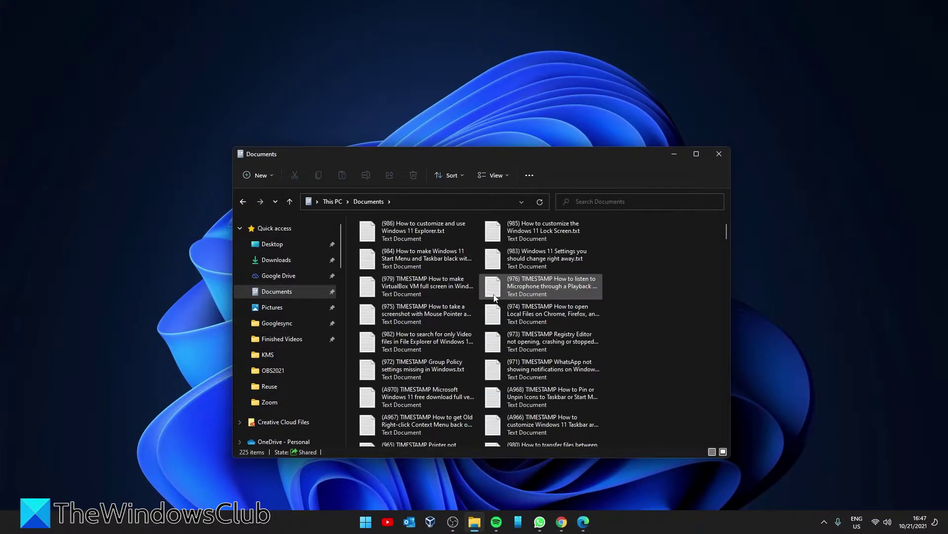
{"action": "left_click", "coordinate": [503, 183]}
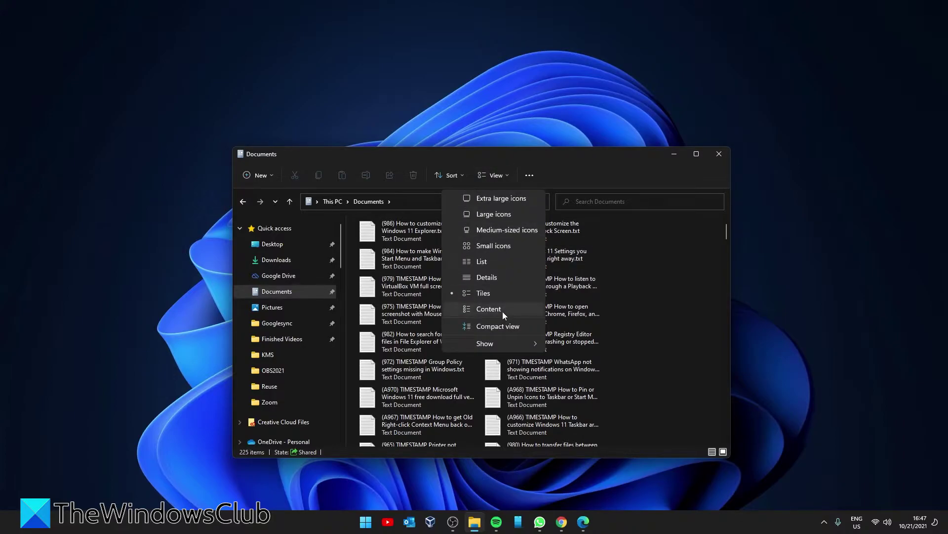
{"action": "left_click", "coordinate": [503, 313]}
{"action": "left_click", "coordinate": [498, 176]}
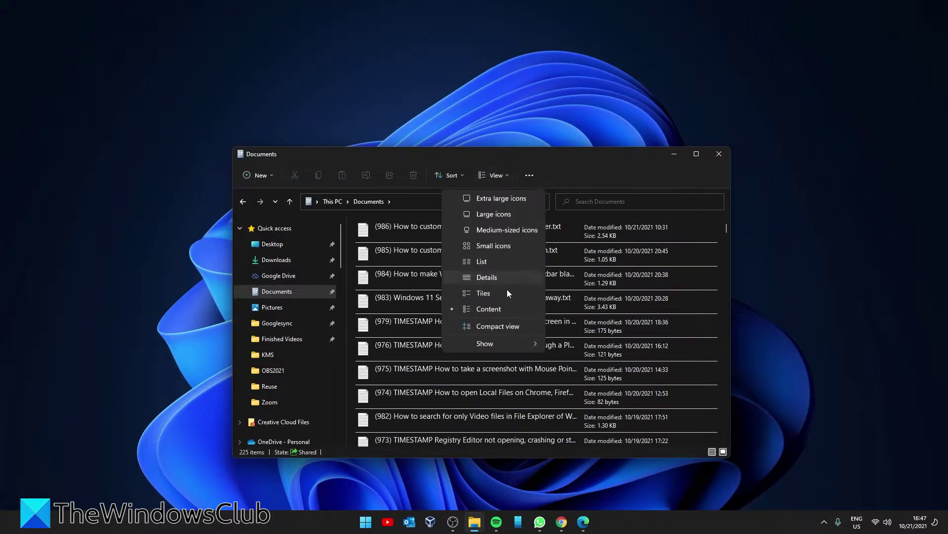
{"action": "left_click", "coordinate": [507, 326]}
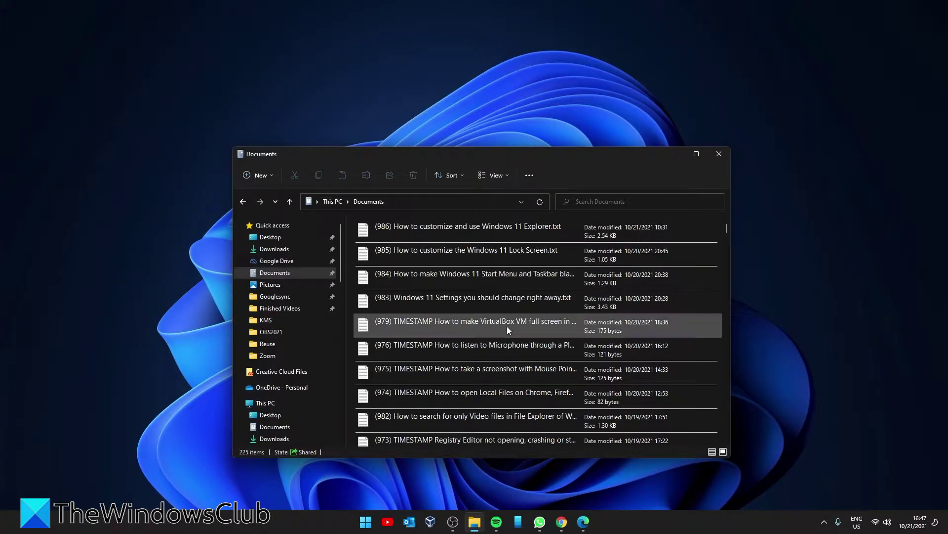
{"action": "left_click", "coordinate": [499, 176]}
{"action": "left_click", "coordinate": [494, 280]}
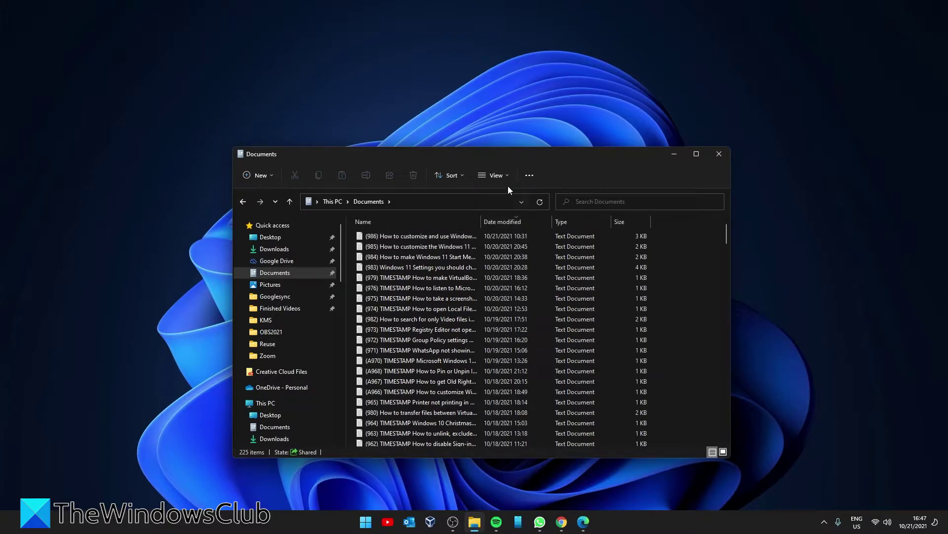
{"action": "left_click", "coordinate": [498, 176]}
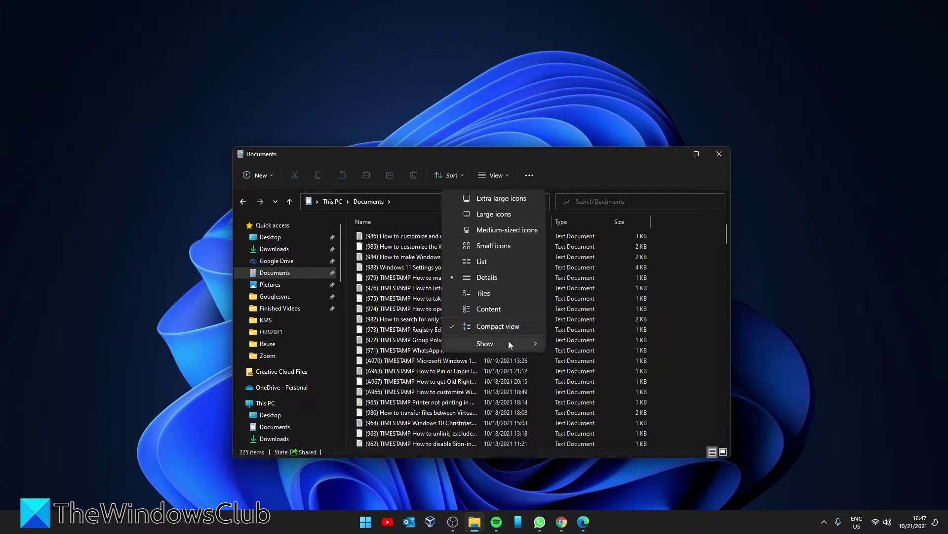
{"action": "mouse_move", "coordinate": [508, 345]}
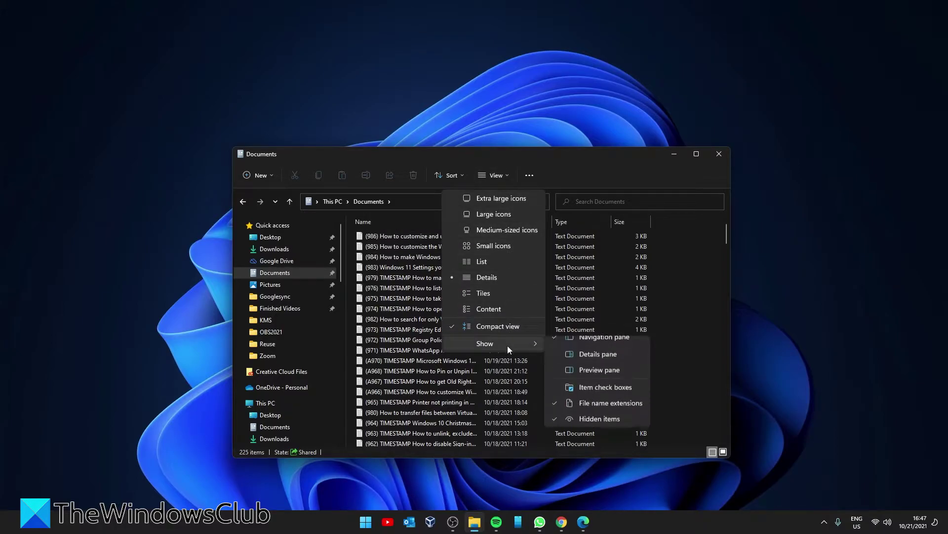
{"action": "left_click", "coordinate": [589, 358]}
{"action": "left_click", "coordinate": [489, 247]}
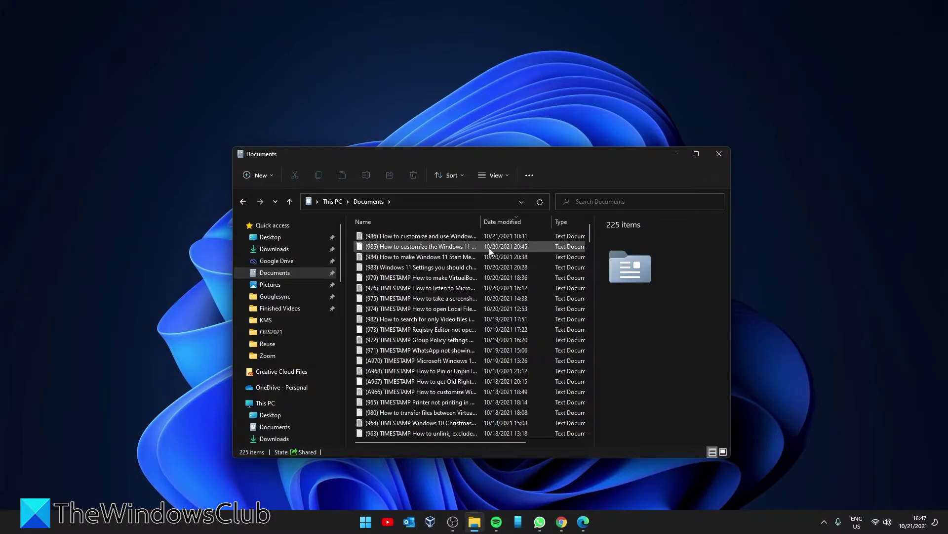
{"action": "left_click", "coordinate": [503, 177]}
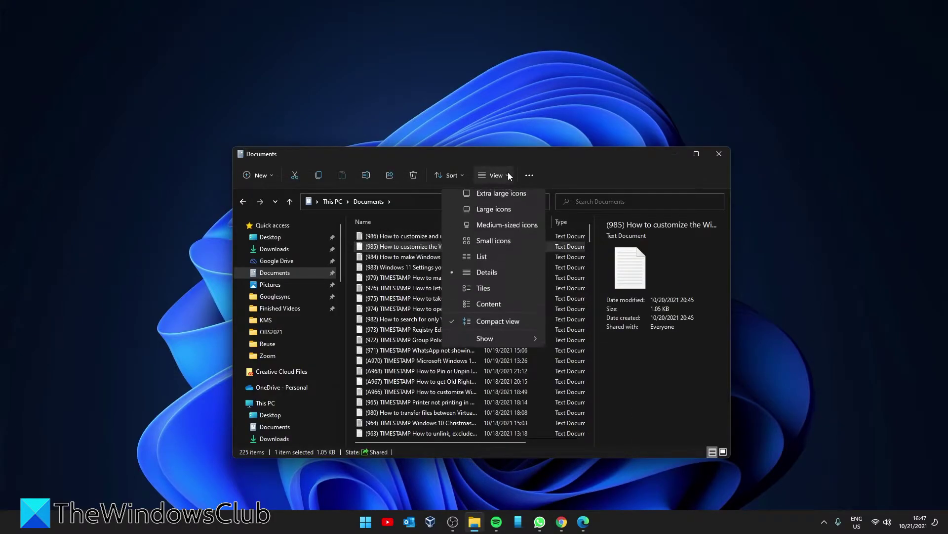
{"action": "mouse_move", "coordinate": [505, 341]}
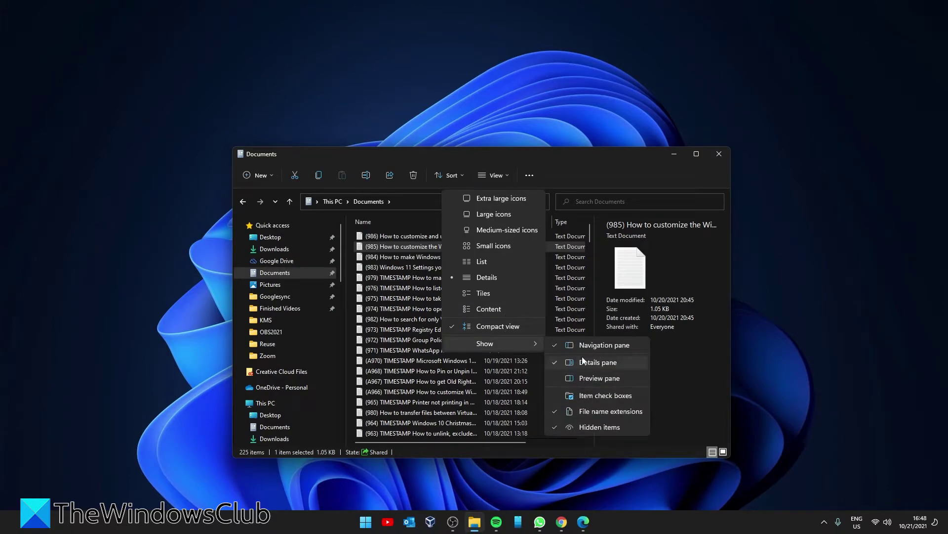
{"action": "left_click", "coordinate": [595, 381]}
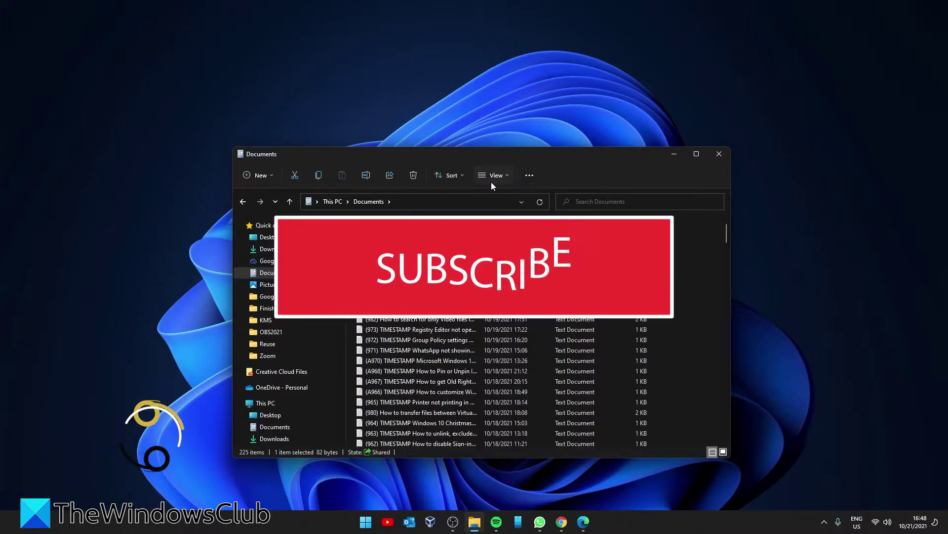
- Turn on item check boxes from the View > Show menu
{"action": "left_click", "coordinate": [496, 180]}
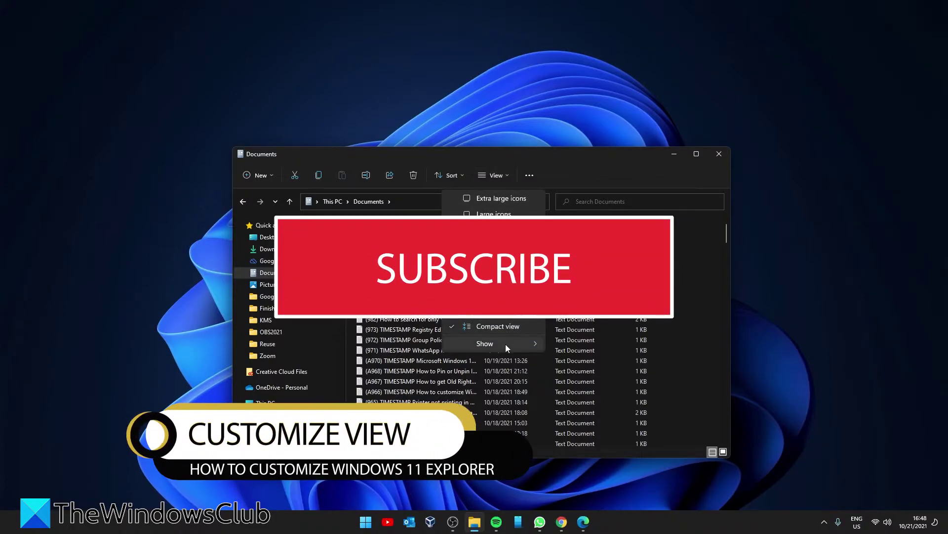
{"action": "mouse_move", "coordinate": [505, 344]}
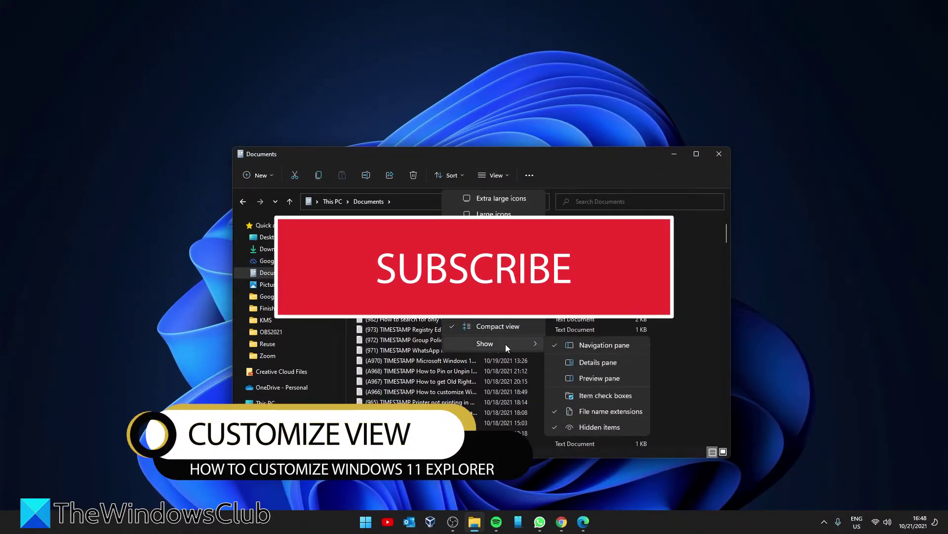
{"action": "left_click", "coordinate": [591, 399]}
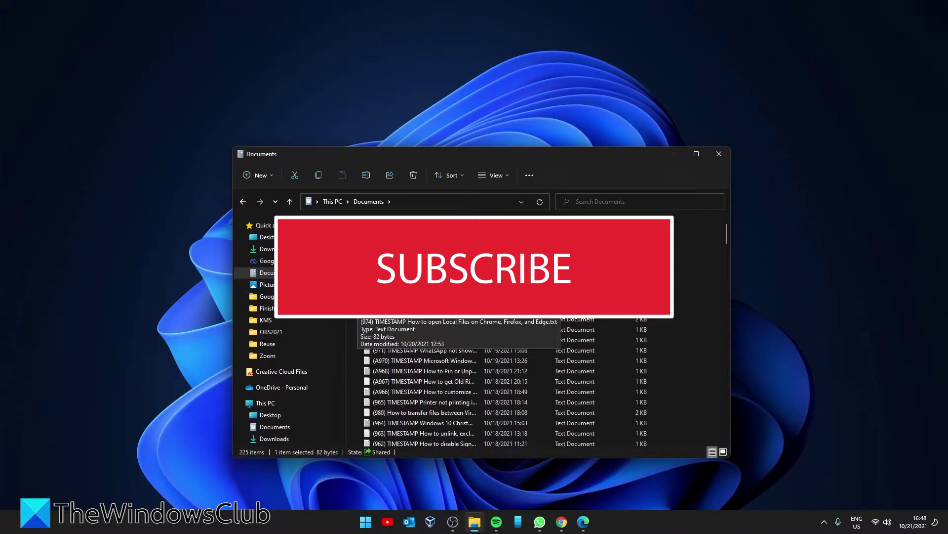
- Tick two more files, then clear the six-file selection and open the View menu
{"action": "left_click", "coordinate": [366, 309]}
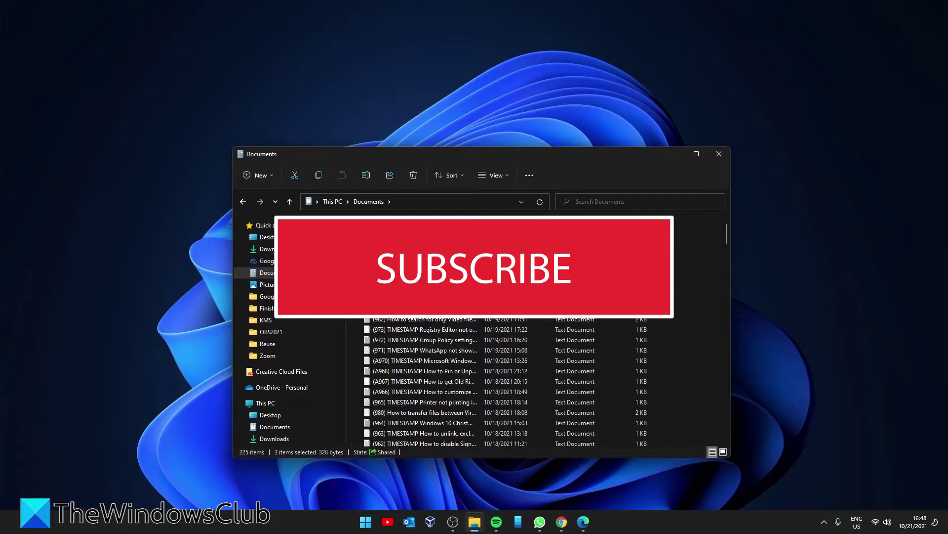
{"action": "left_click", "coordinate": [367, 299]}
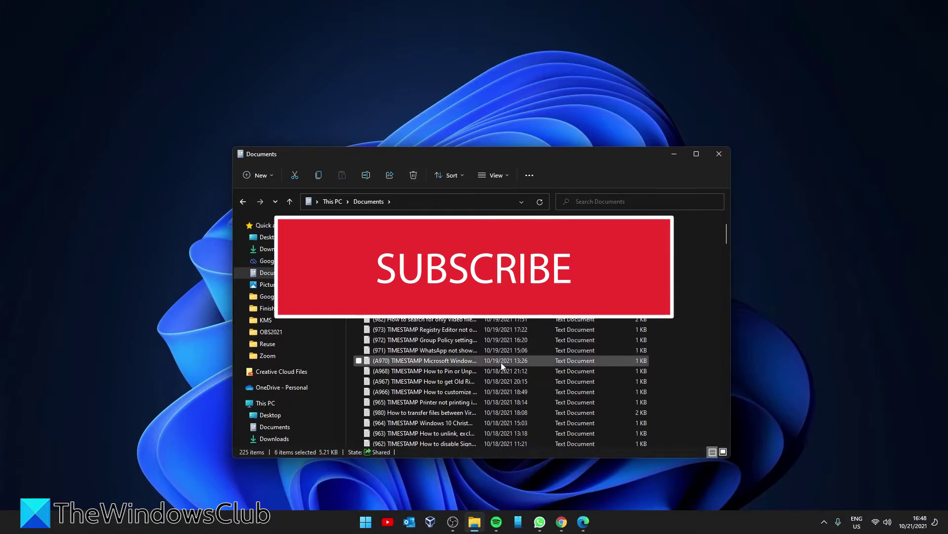
{"action": "key", "text": "Escape"}
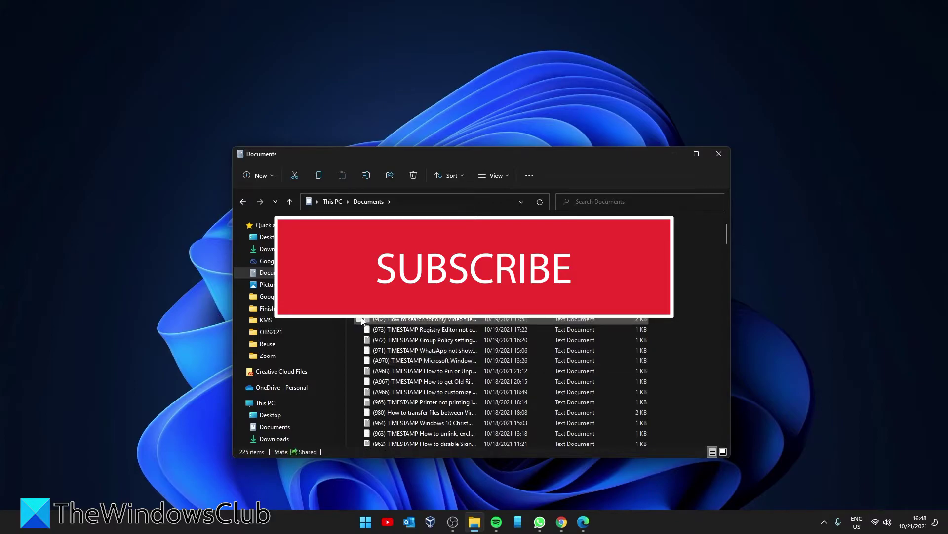
{"action": "left_click", "coordinate": [507, 181]}
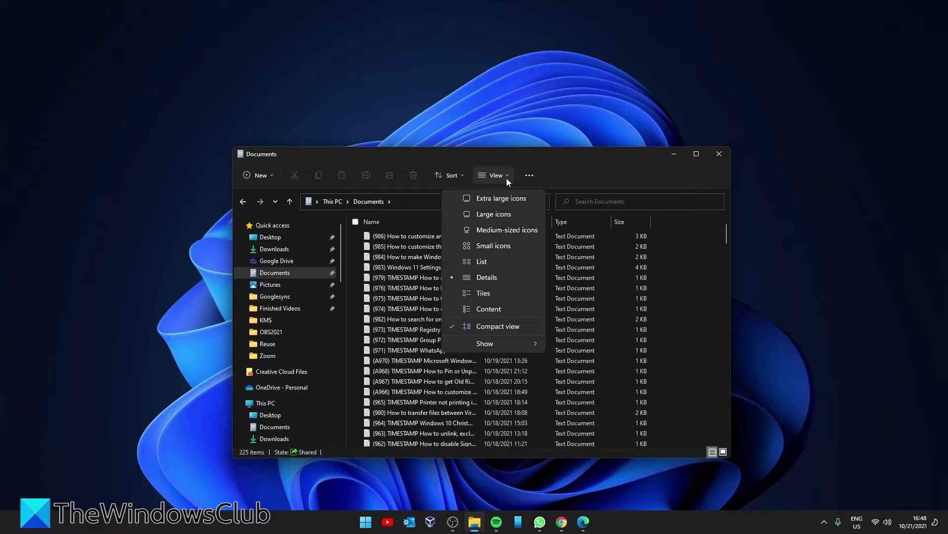
- Turn off file name extensions under View > Show
{"action": "mouse_move", "coordinate": [494, 344]}
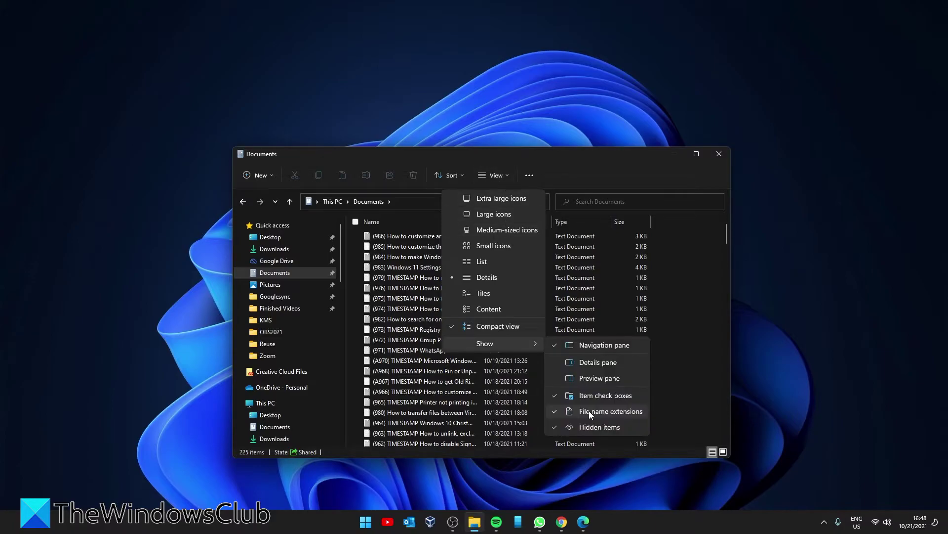
{"action": "left_click", "coordinate": [562, 410]}
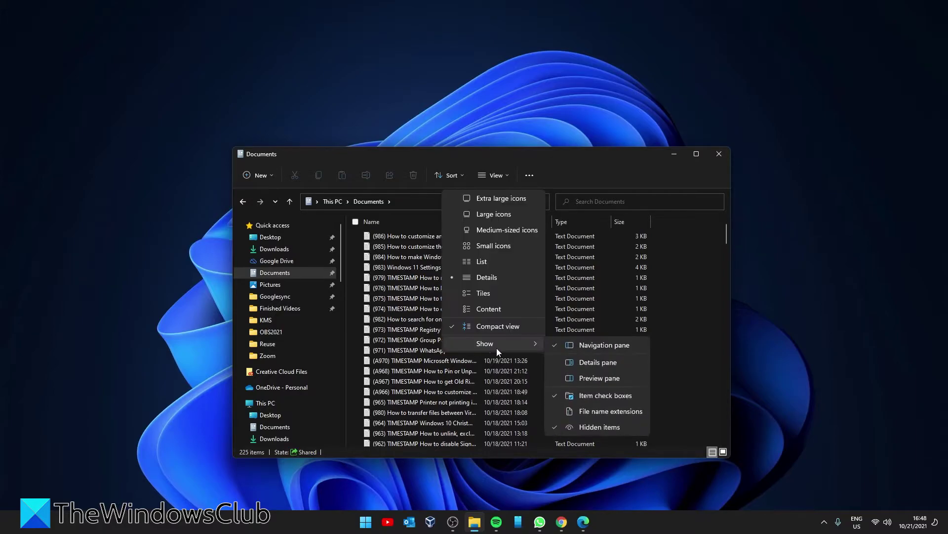
{"action": "left_click", "coordinate": [603, 412]}
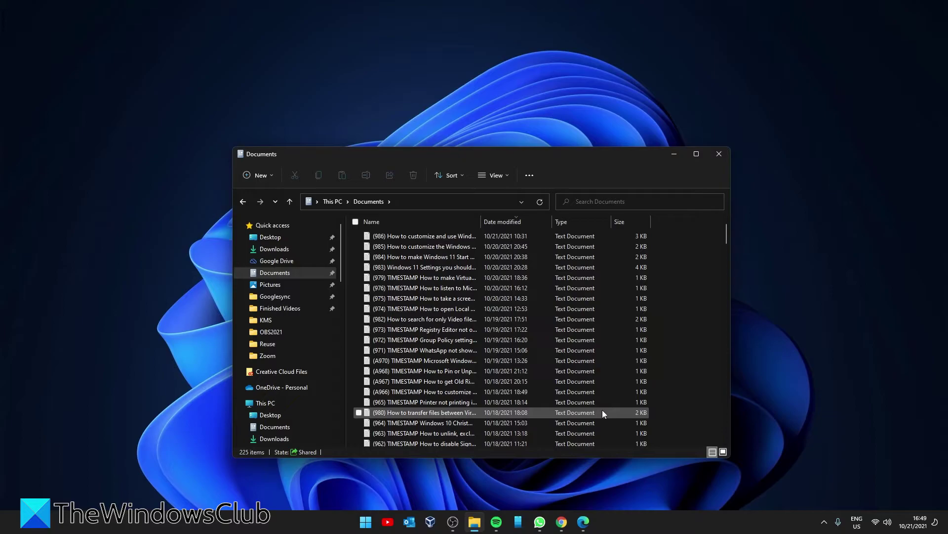
- Turn off hidden items, dropping Documents from 225 to 219 items
{"action": "left_click", "coordinate": [502, 176]}
{"action": "mouse_move", "coordinate": [517, 343]}
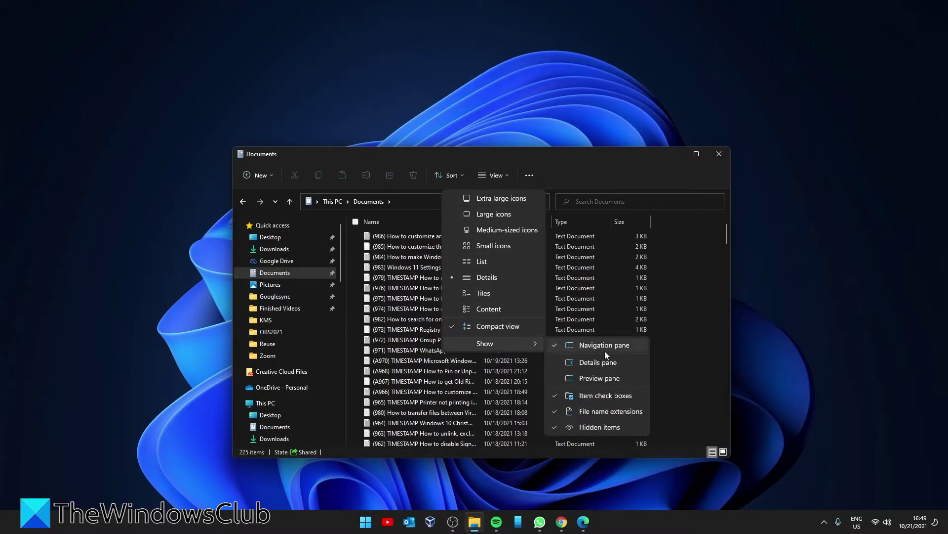
{"action": "left_click", "coordinate": [620, 426]}
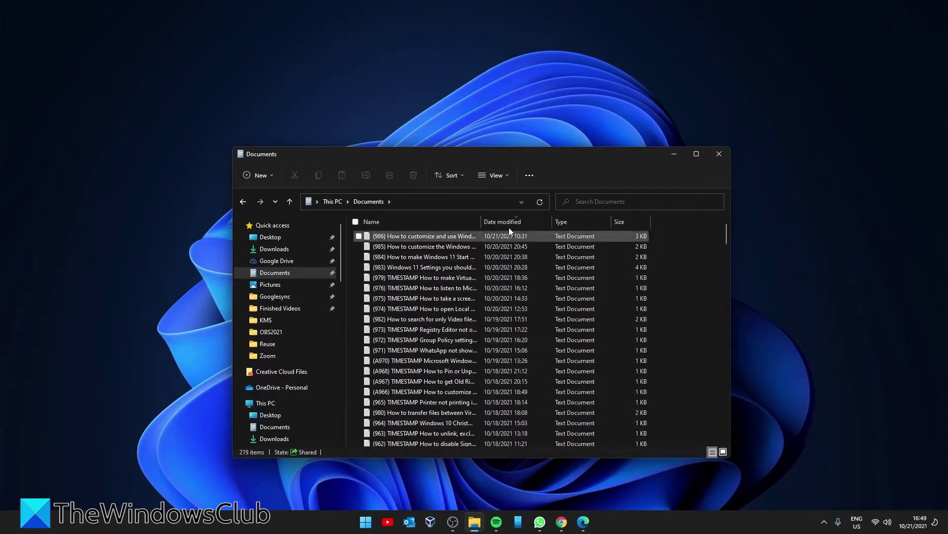
{"action": "left_click", "coordinate": [494, 175]}
{"action": "mouse_move", "coordinate": [517, 342]}
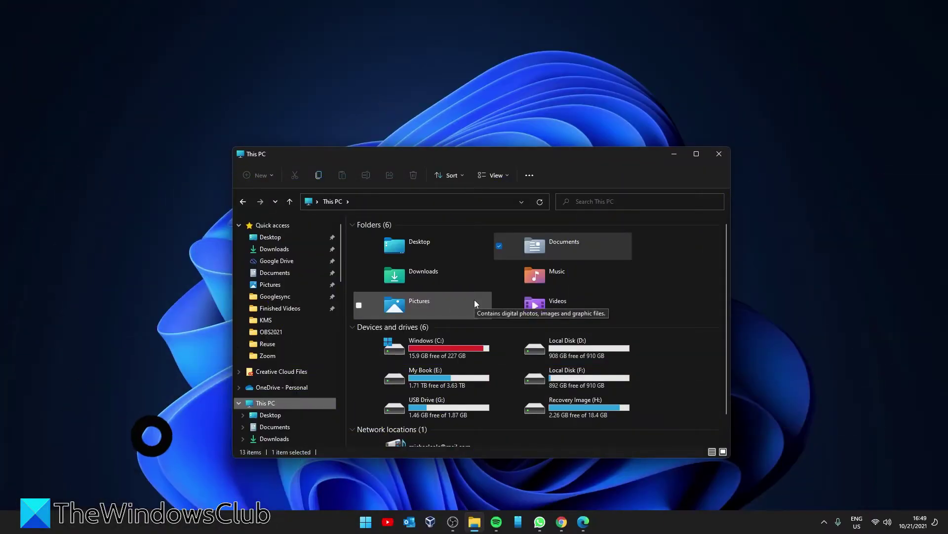
- Scroll to the KOCB folder in the navigation pane and pin it to Quick access
{"action": "scroll", "coordinate": [513, 316], "scroll_direction": "down", "scroll_amount": 1}
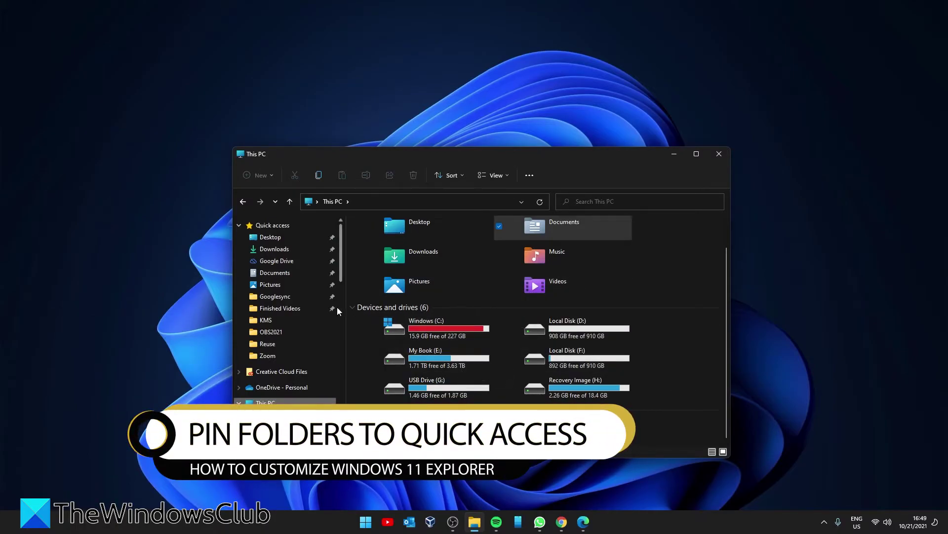
{"action": "scroll", "coordinate": [309, 337], "scroll_direction": "down", "scroll_amount": 2}
{"action": "scroll", "coordinate": [309, 337], "scroll_direction": "down", "scroll_amount": 6}
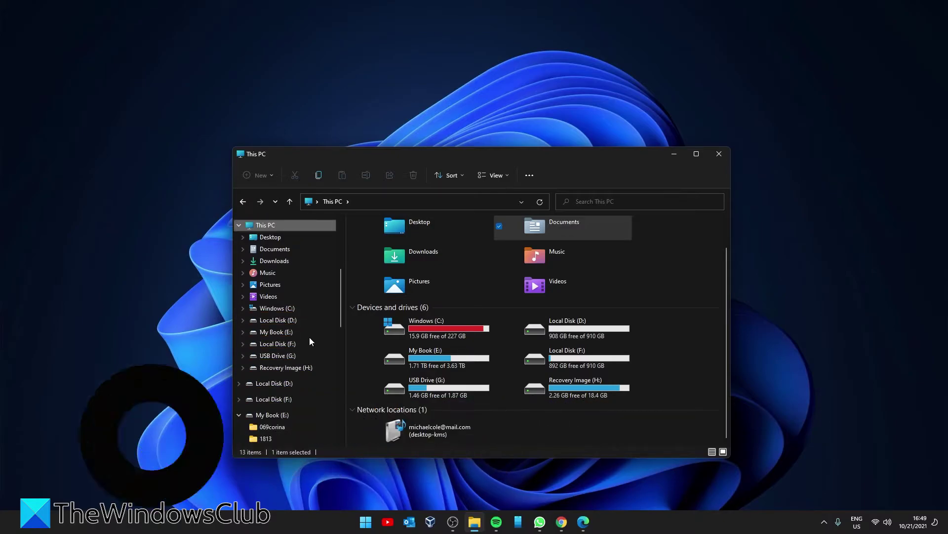
{"action": "scroll", "coordinate": [309, 337], "scroll_direction": "down", "scroll_amount": 4}
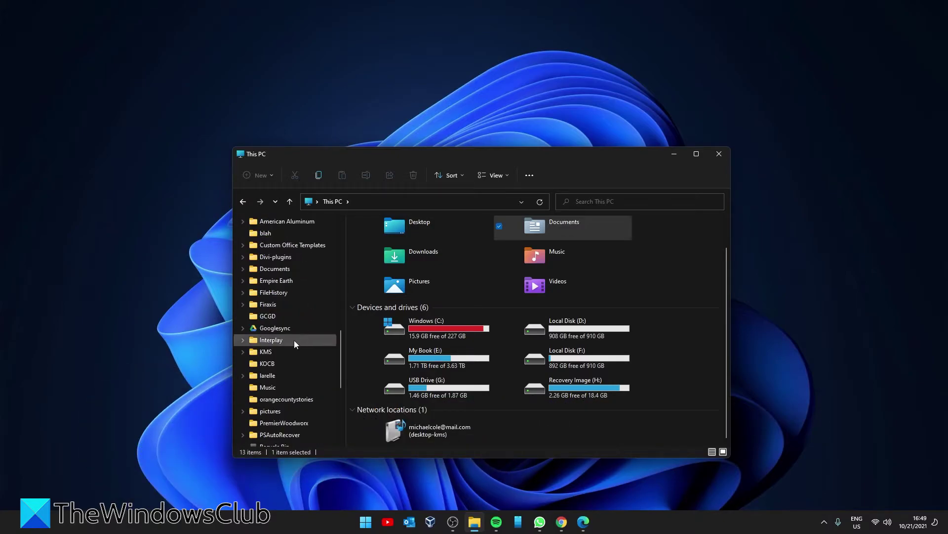
{"action": "right_click", "coordinate": [276, 370]}
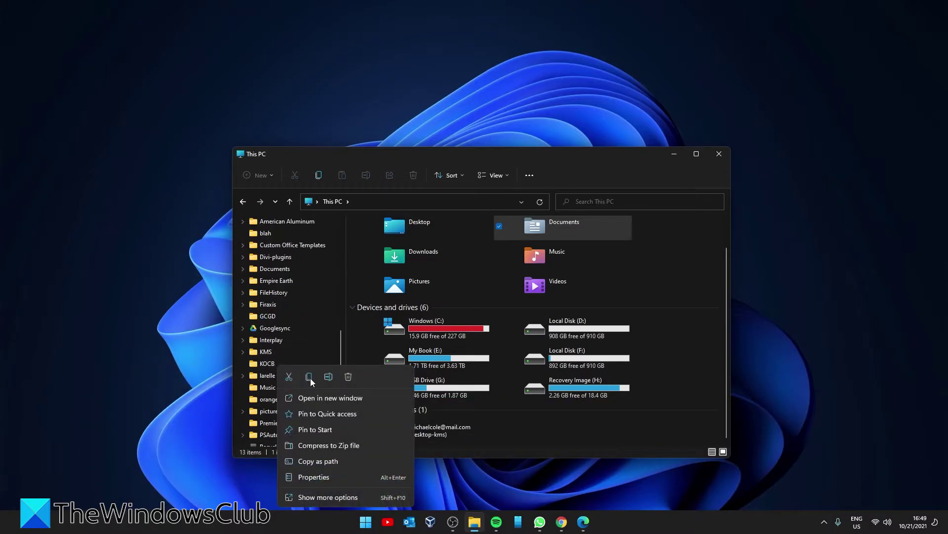
{"action": "left_click", "coordinate": [319, 416]}
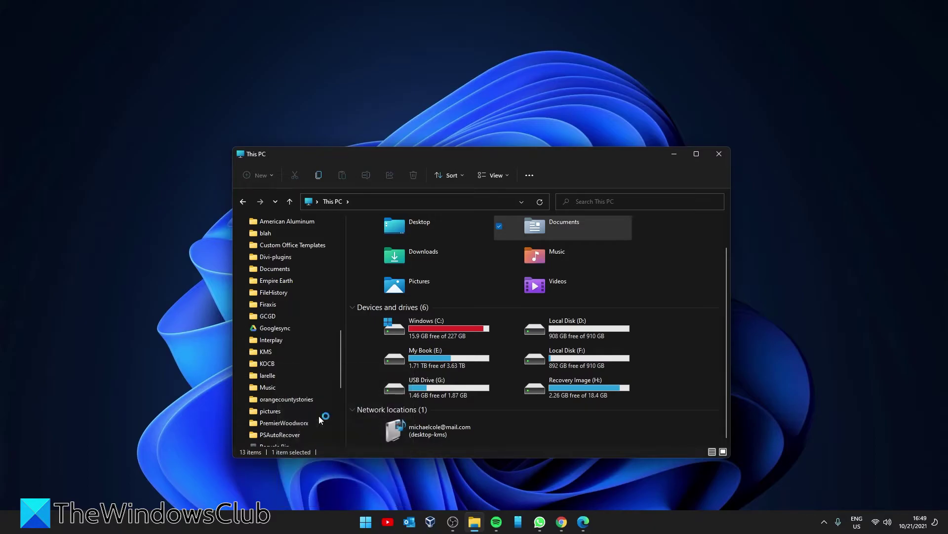
{"action": "left_click_drag", "start_coordinate": [340, 371], "coordinate": [342, 230]}
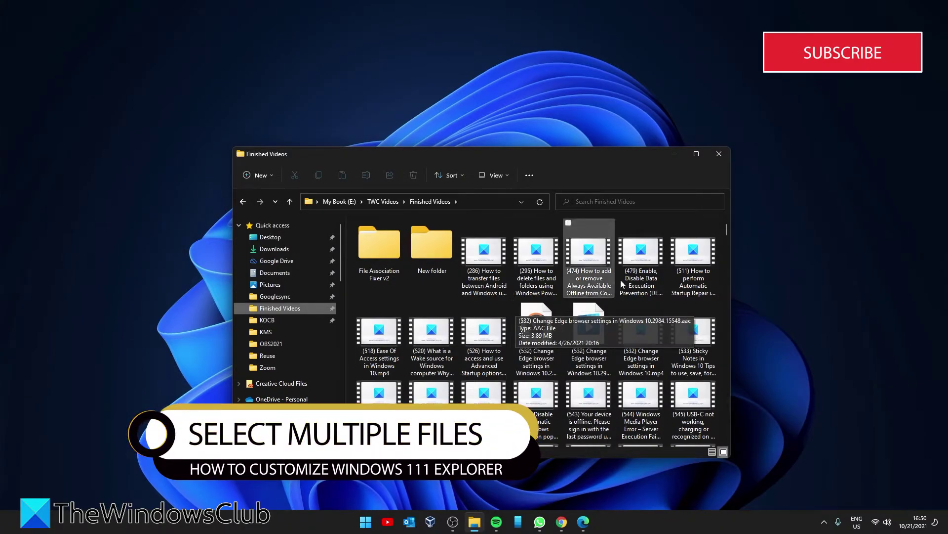
- Select all 370 items in Finished Videos, then select none
{"action": "left_click", "coordinate": [529, 174]}
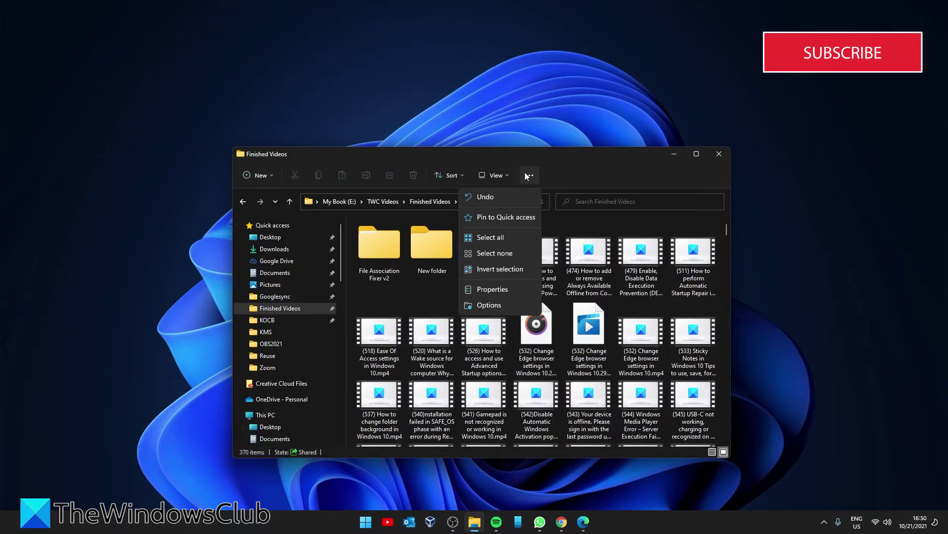
{"action": "left_click", "coordinate": [505, 242]}
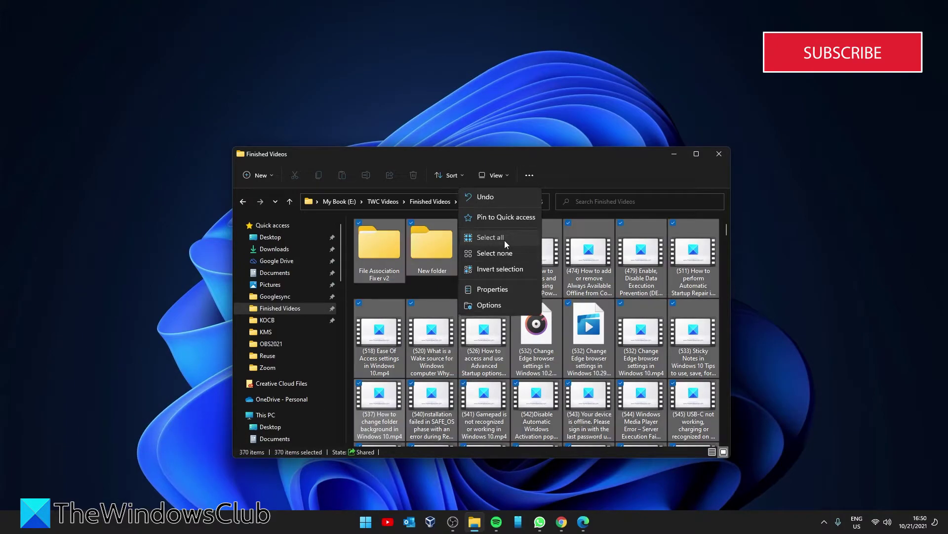
{"action": "left_click", "coordinate": [495, 175]}
{"action": "left_click", "coordinate": [528, 175]}
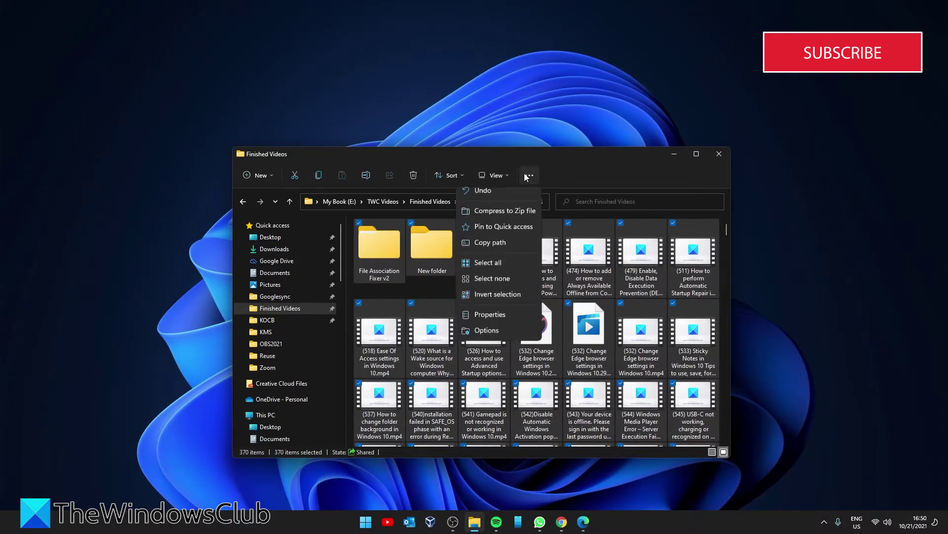
{"action": "left_click", "coordinate": [509, 279]}
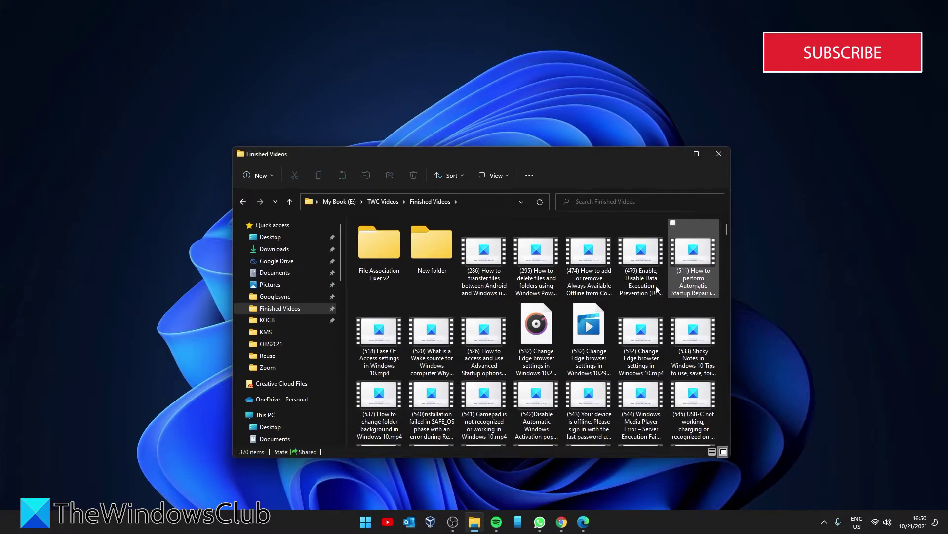
- Select the (511) startup repair video and invert the selection to get 369 items
{"action": "left_click", "coordinate": [695, 286]}
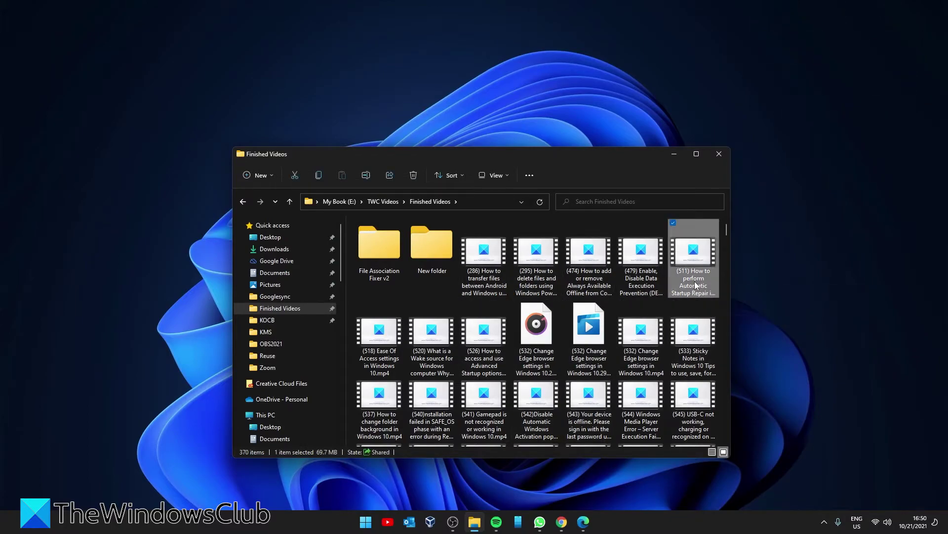
{"action": "left_click", "coordinate": [696, 277]}
{"action": "left_click", "coordinate": [529, 176]}
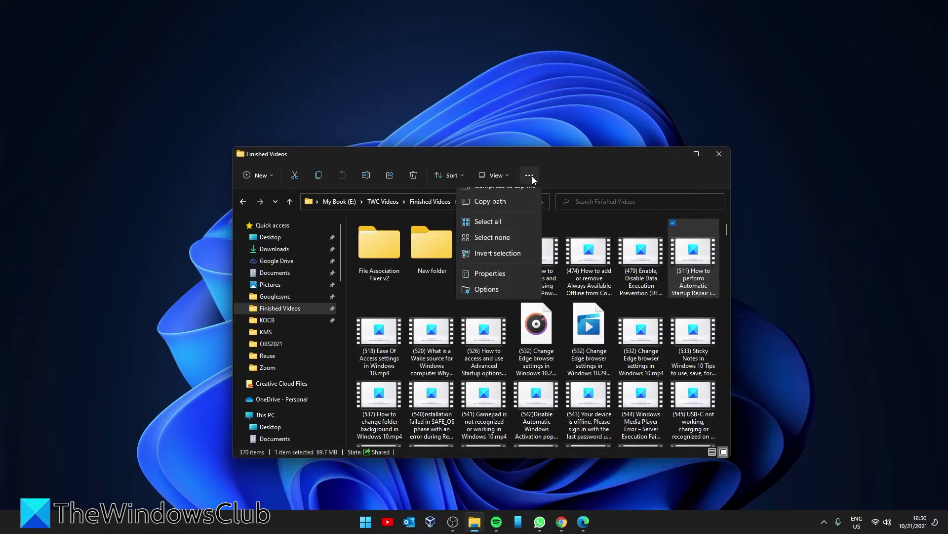
{"action": "left_click", "coordinate": [513, 285]}
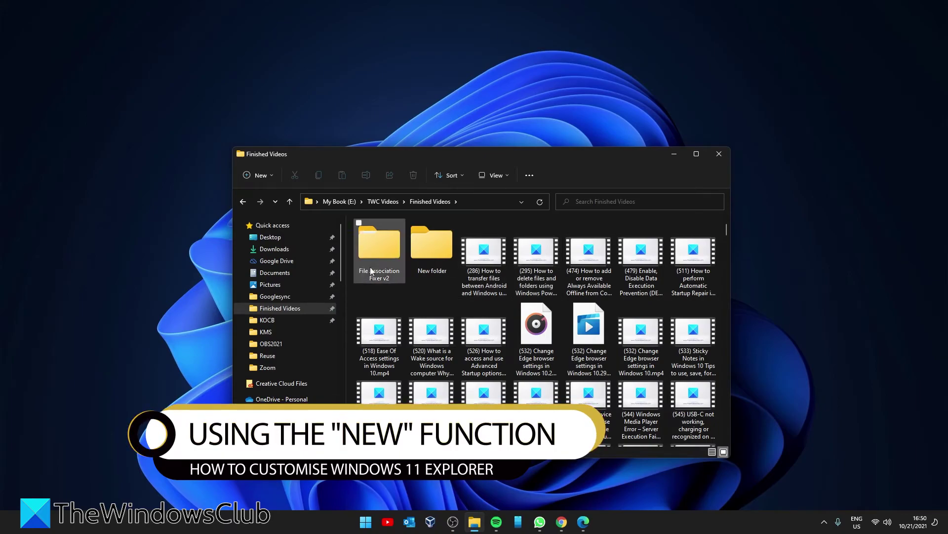
- Open the New dropdown to list creatable item types in Finished Videos
{"action": "left_click", "coordinate": [262, 176]}
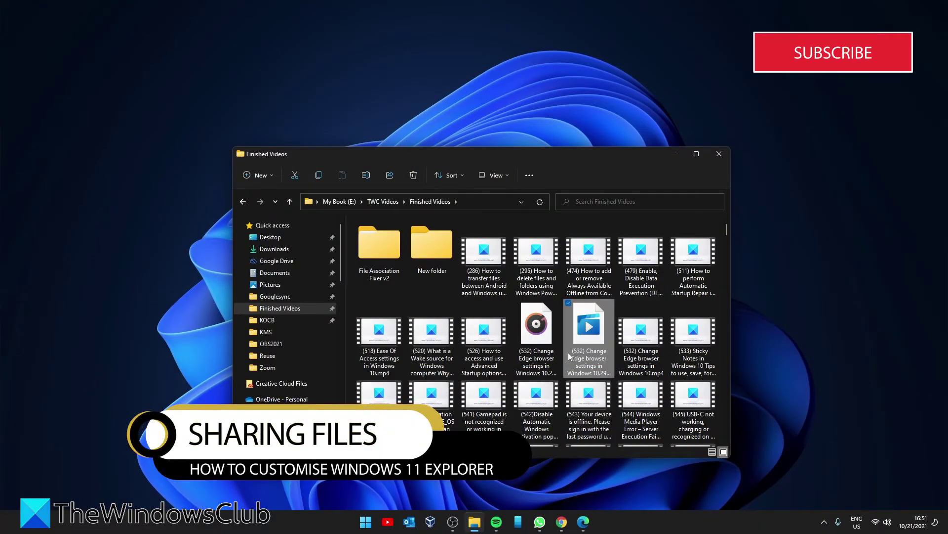
- Select the (474), (295) and (479) videos and open their Share options
{"action": "left_click", "coordinate": [588, 252]}
{"action": "left_click", "coordinate": [516, 223]}
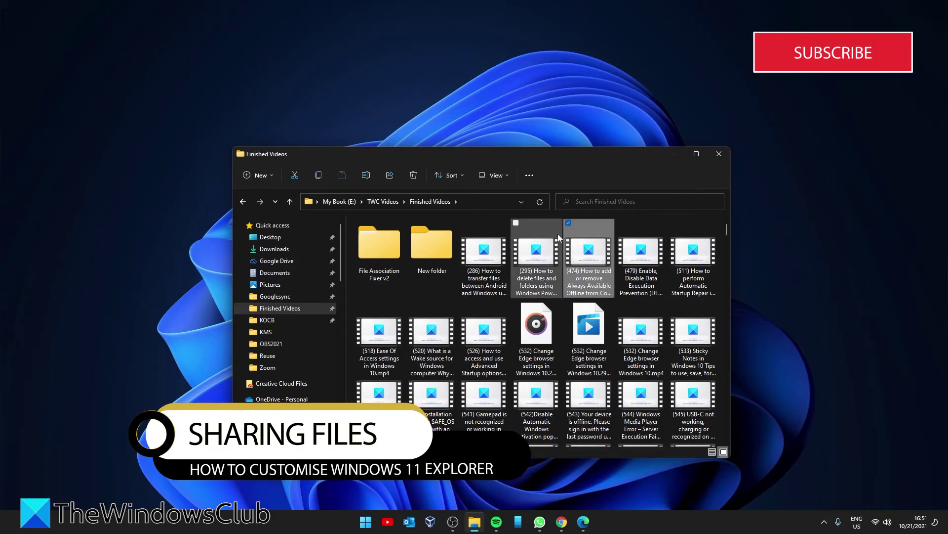
{"action": "left_click", "coordinate": [621, 222]}
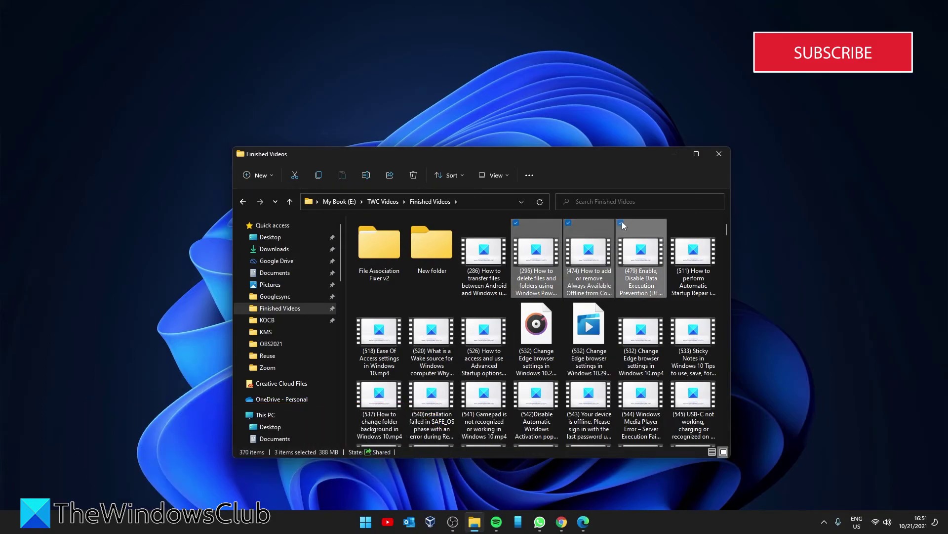
{"action": "left_click", "coordinate": [390, 175]}
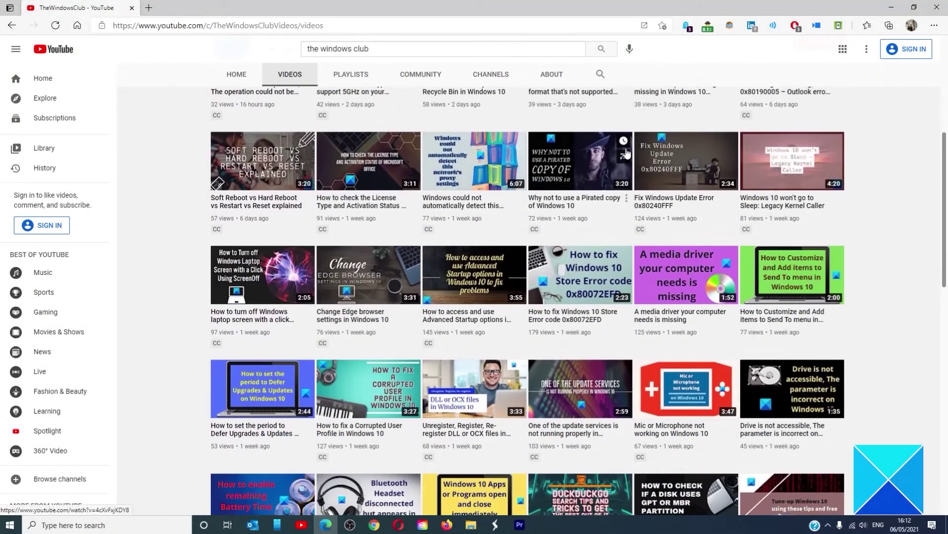
{"action": "scroll", "coordinate": [627, 153], "scroll_direction": "down", "scroll_amount": 12}
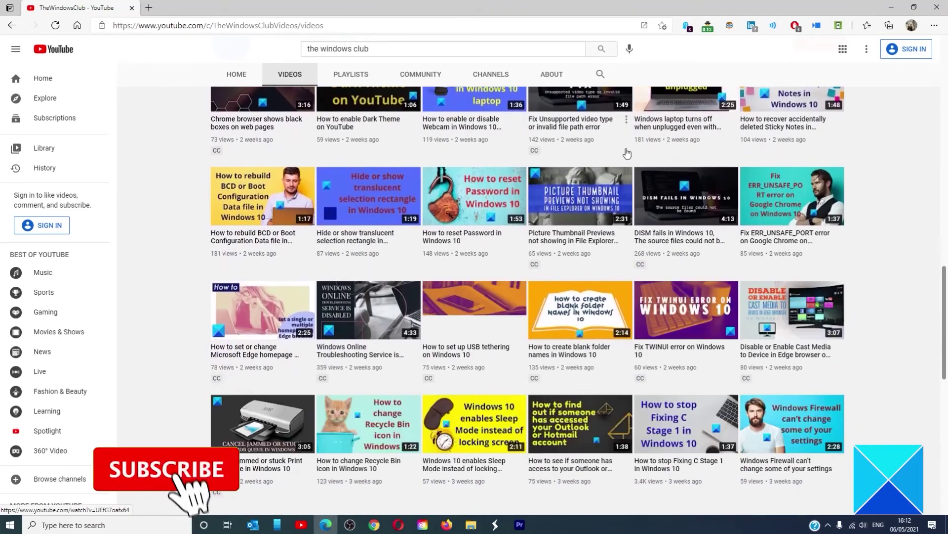
- Scroll down and back up through TheWindowsClub's Videos grid
{"action": "scroll", "coordinate": [626, 153], "scroll_direction": "up", "scroll_amount": 10}
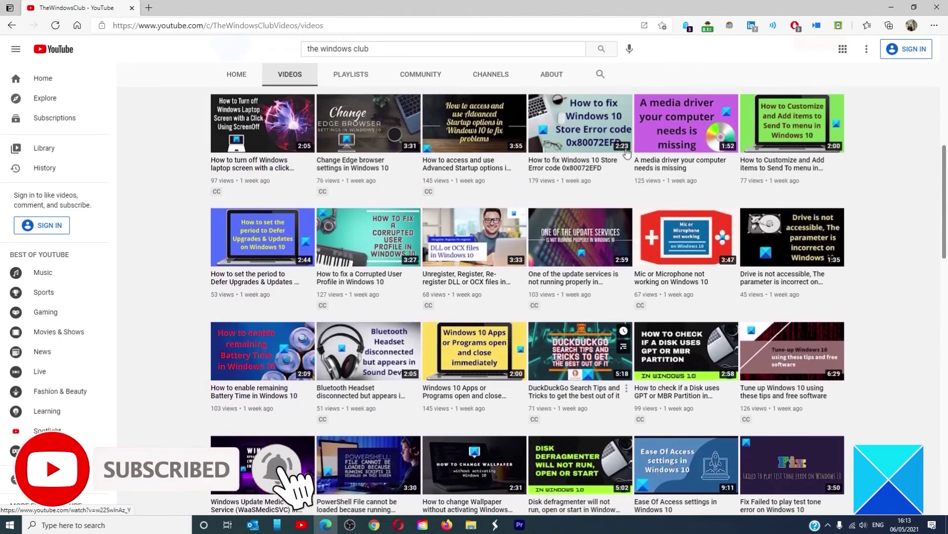